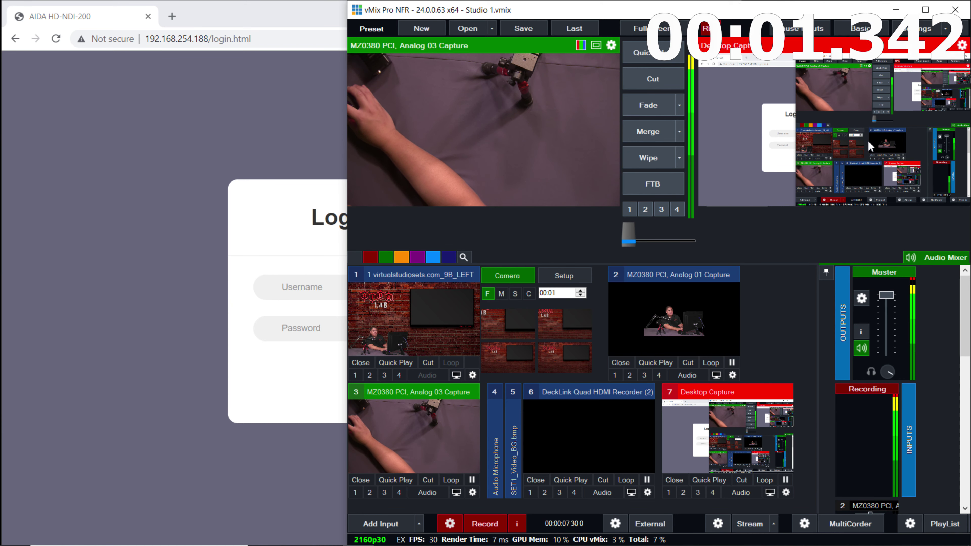
Log in to the AIDA HD-NDI-200 web UI with the device username and password, and open Video Encode settings
left_click(304, 153)
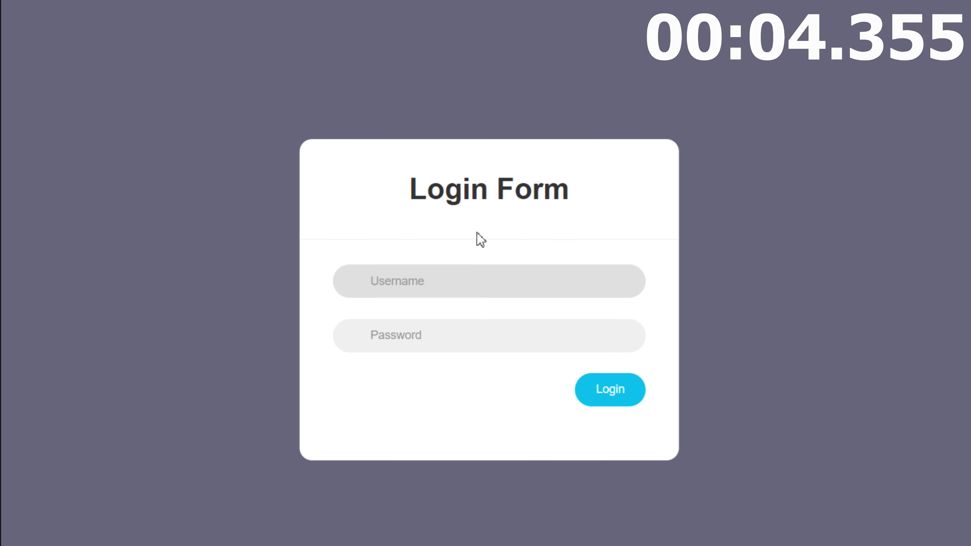
type("admin")
key("Tab")
type("admin")
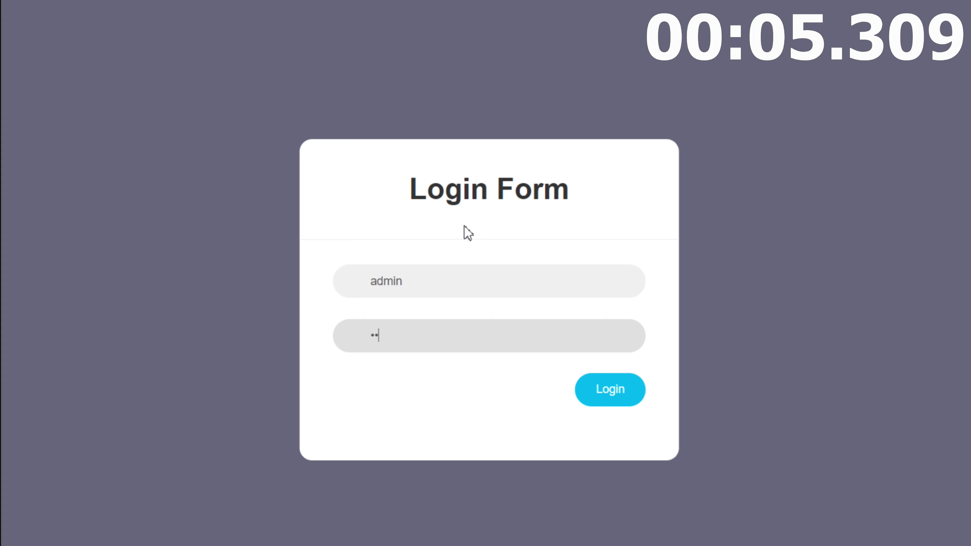
key("Return")
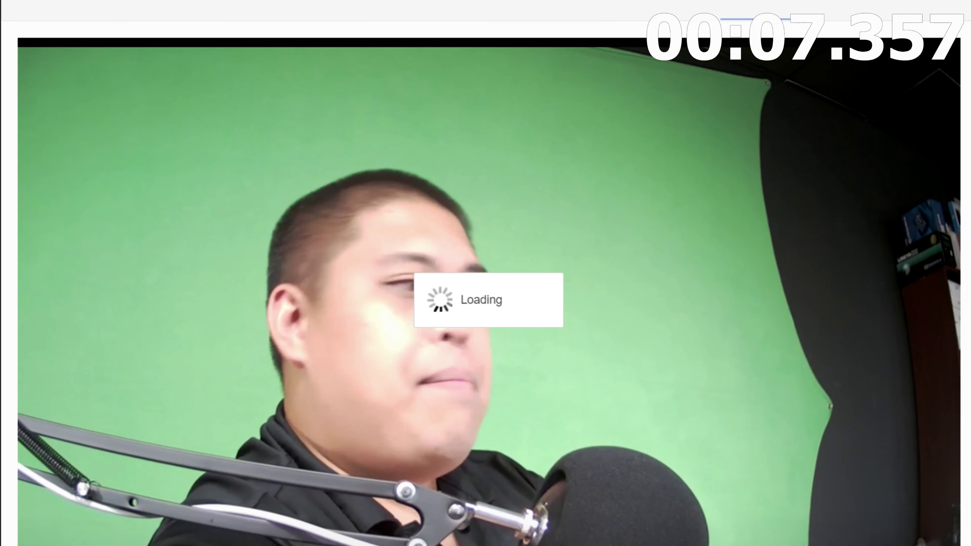
left_click(836, 11)
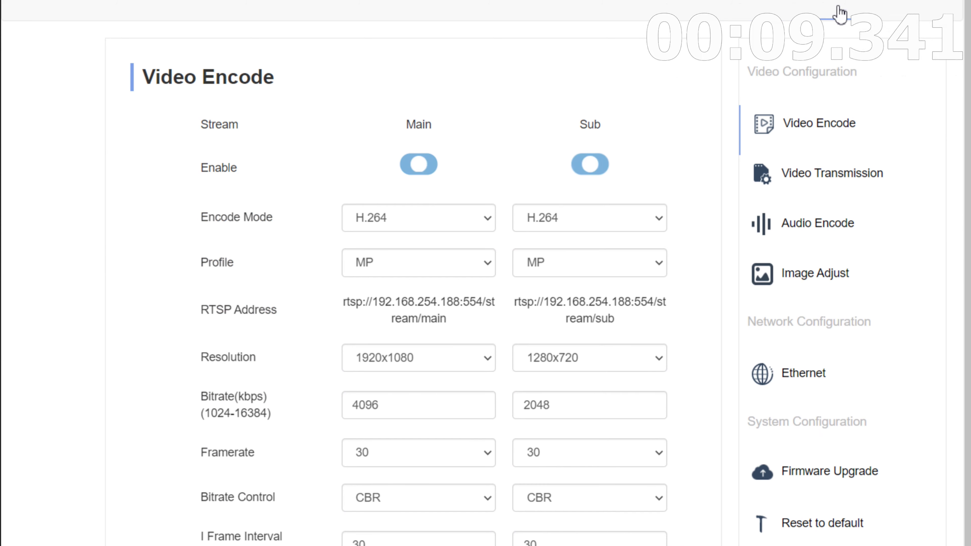
Open the Video Transmission page and scroll down to the SRT Setting section
left_click(829, 181)
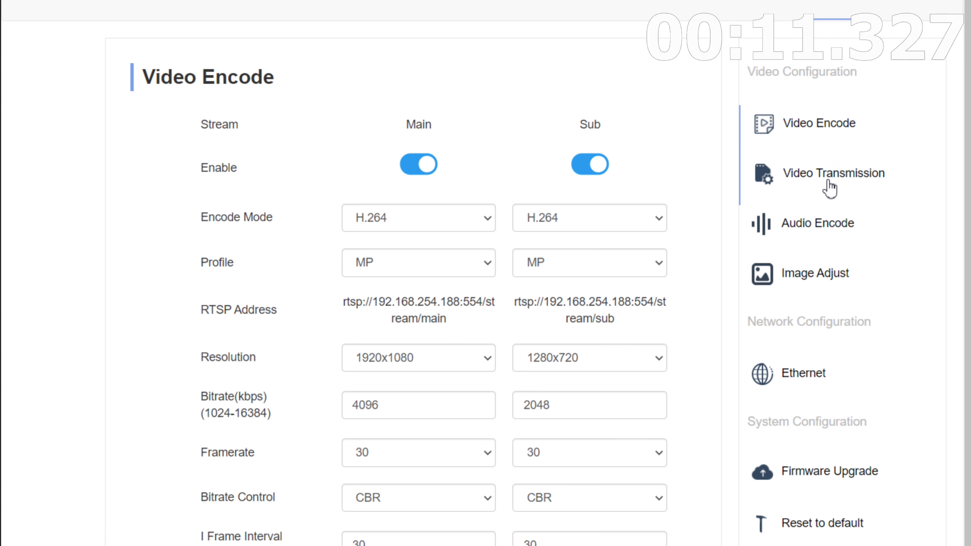
scroll(538, 286, "down", 10)
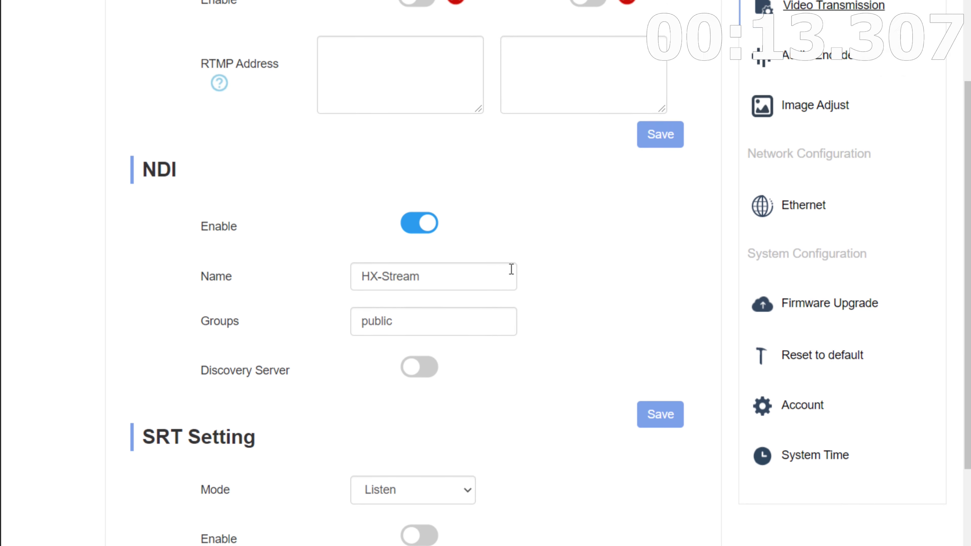
left_click_drag(128, 185, 235, 188)
left_click(280, 199)
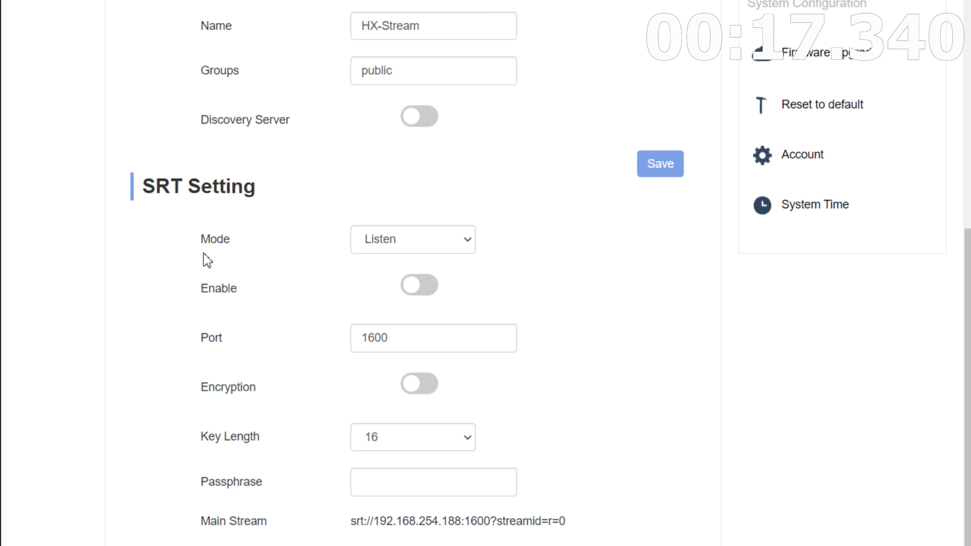
Check the SRT Mode choices and keep the mode on Listen
left_click(458, 231)
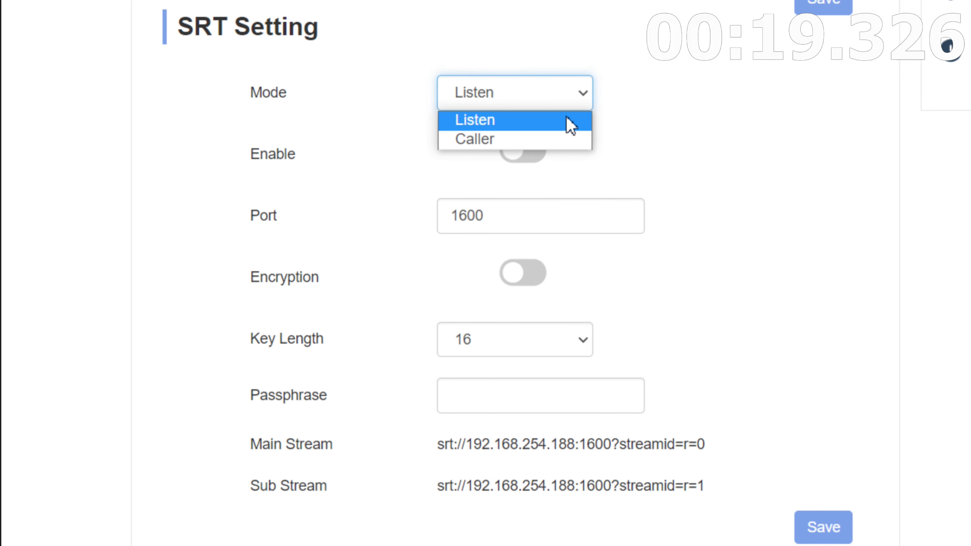
left_click(663, 81)
left_click(497, 107)
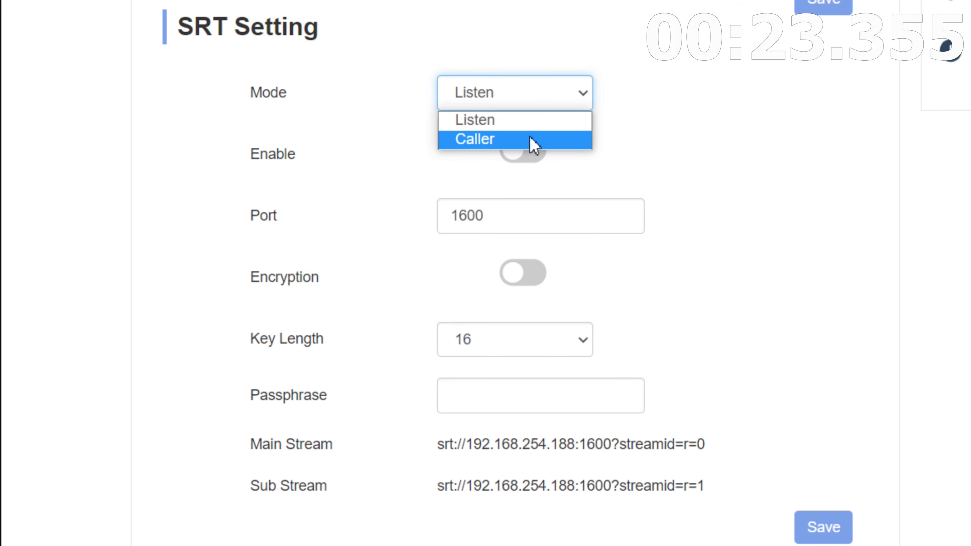
left_click(618, 65)
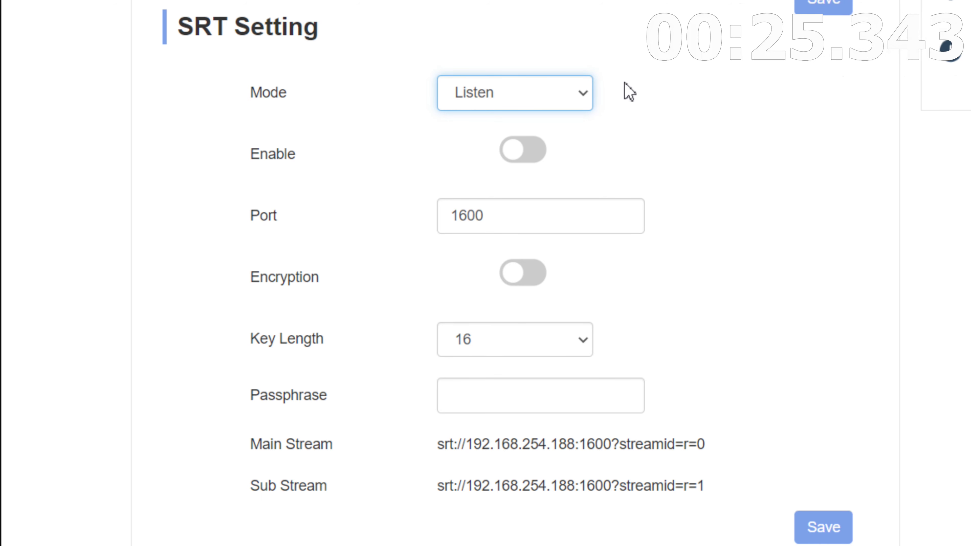
left_click(554, 103)
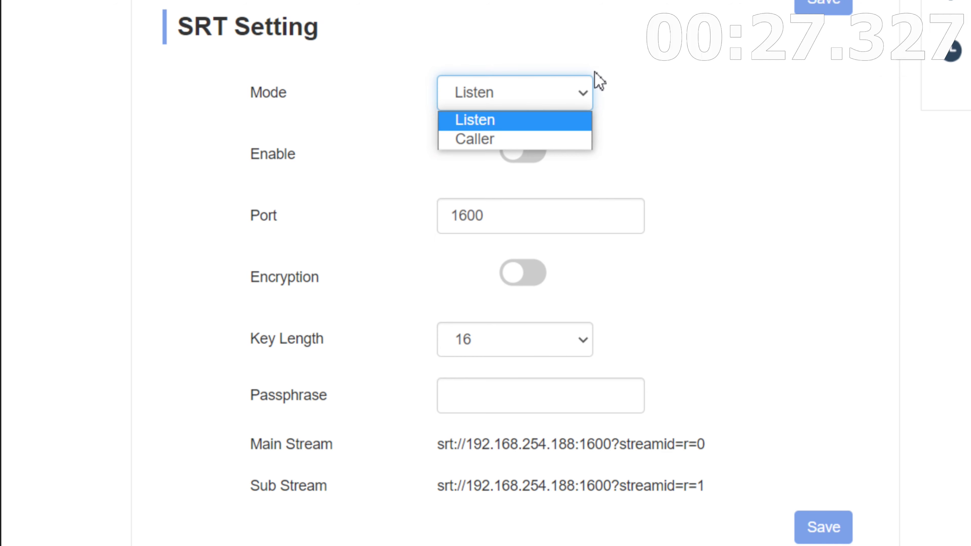
left_click(611, 61)
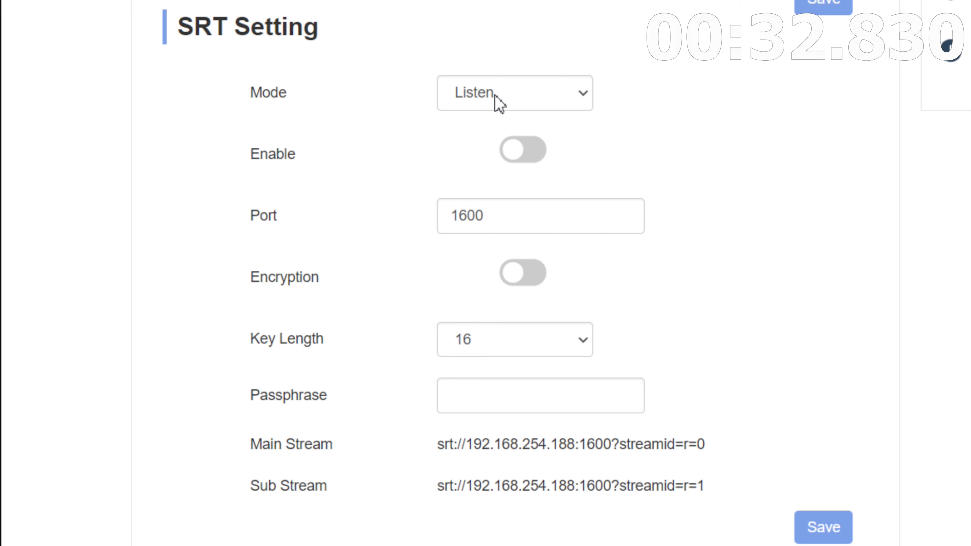
left_click(499, 103)
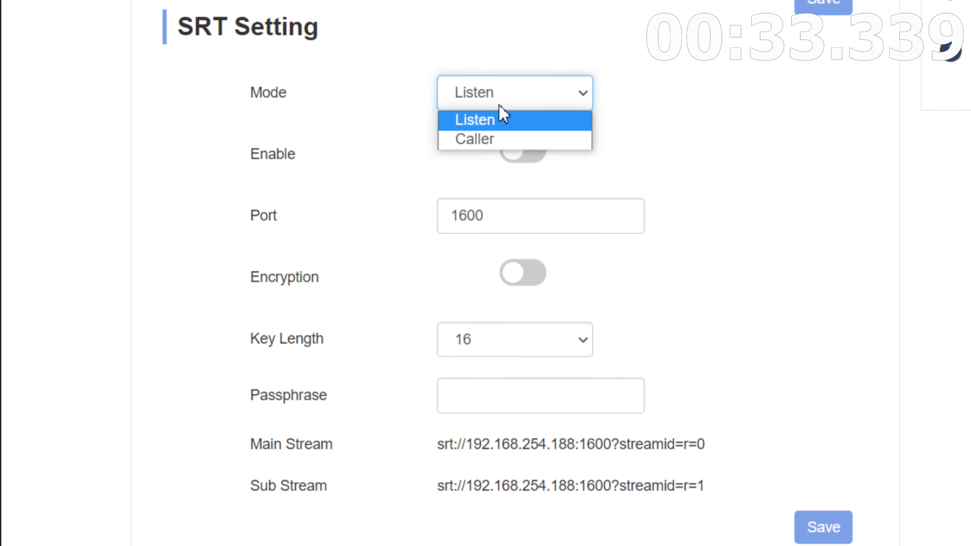
left_click(501, 113)
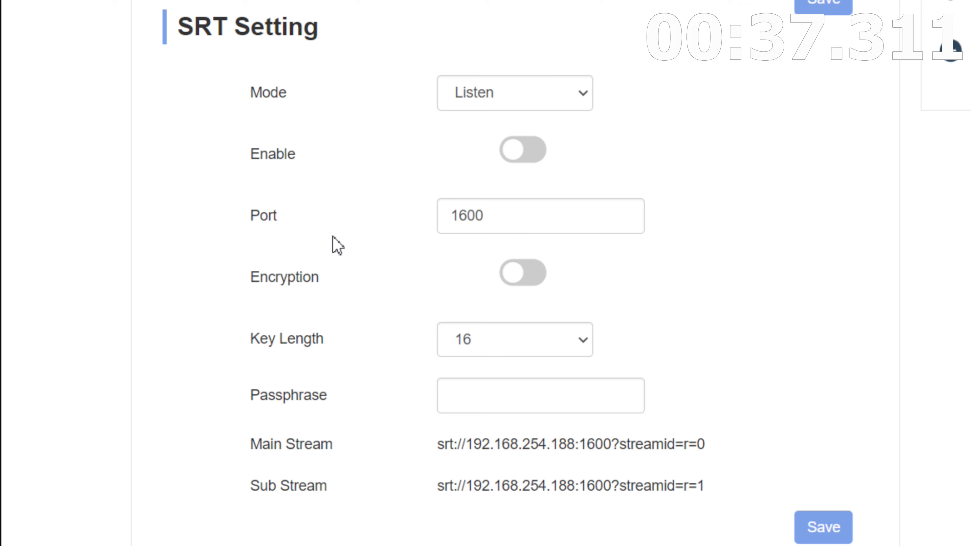
left_click(331, 245)
Enable SRT and change its port from 1600 to 2000, leaving encryption off
left_click(546, 155)
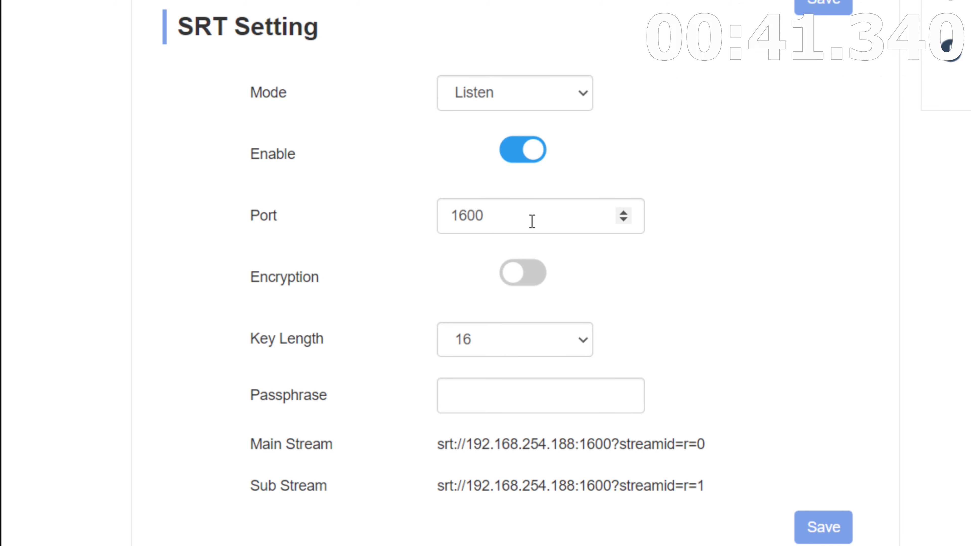
left_click_drag(532, 219, 385, 226)
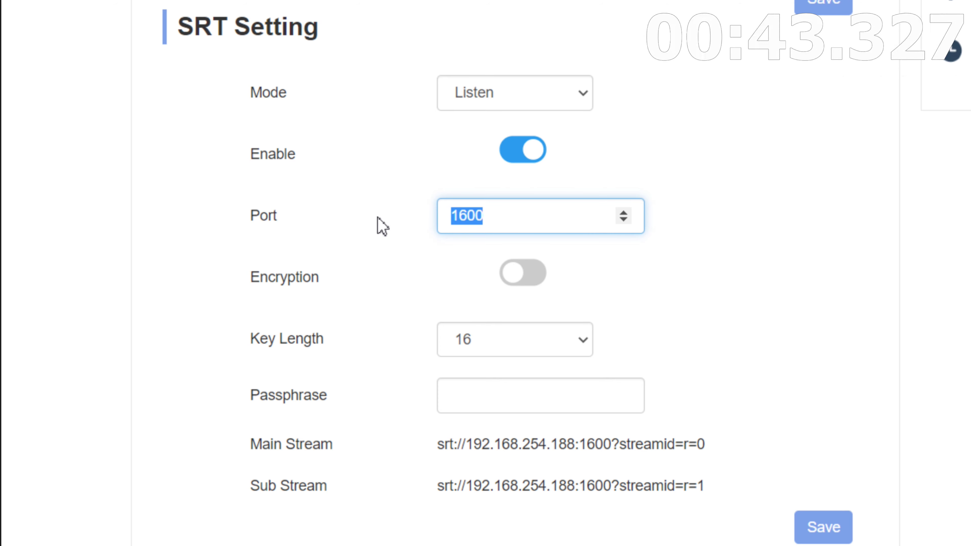
type("2000")
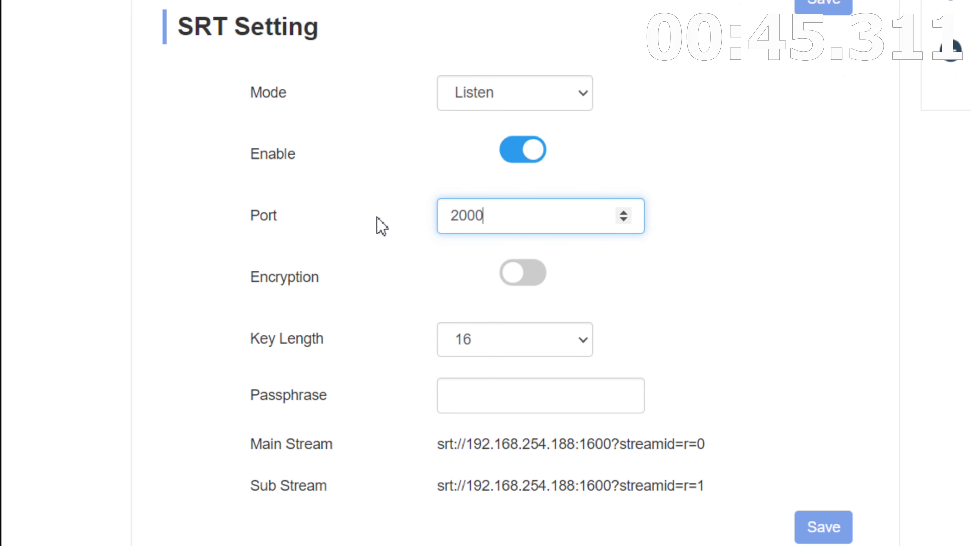
left_click(853, 145)
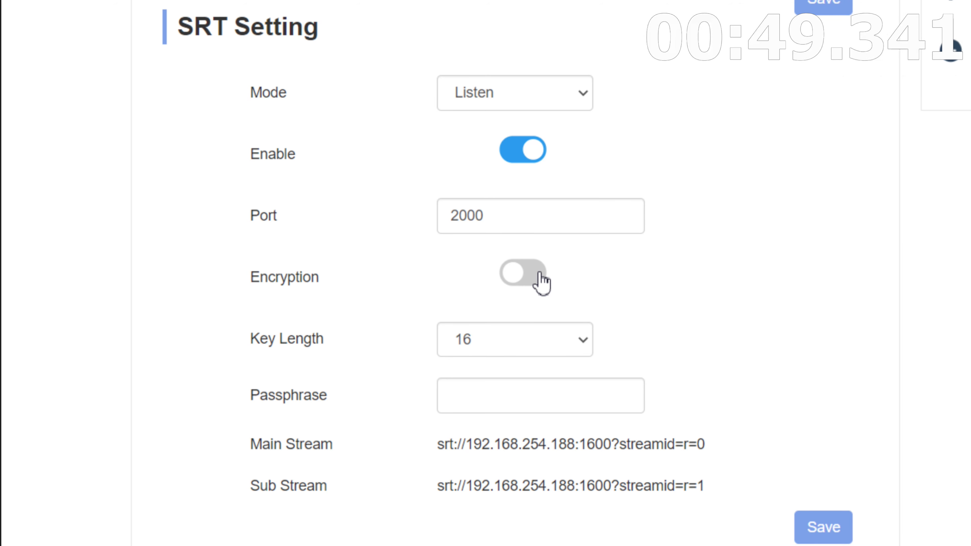
left_click(540, 282)
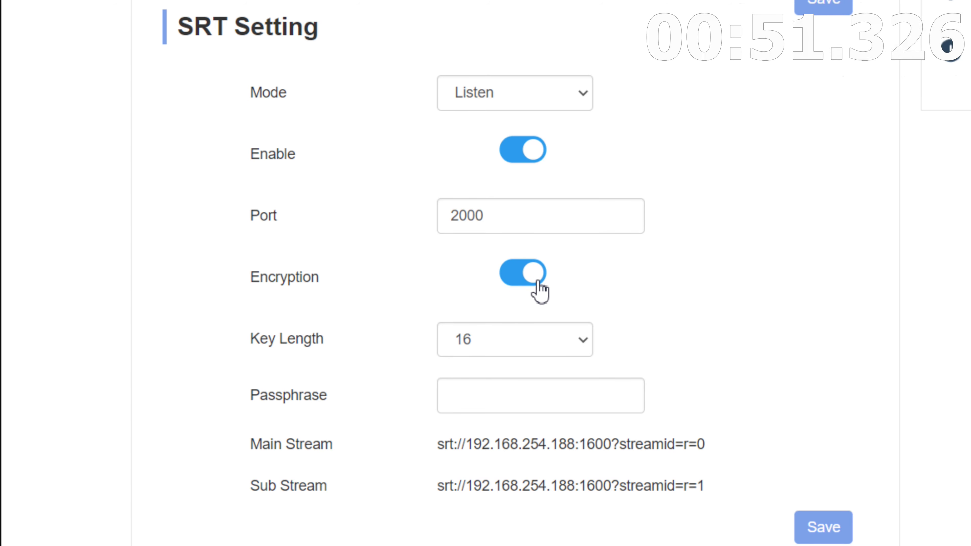
left_click(533, 285)
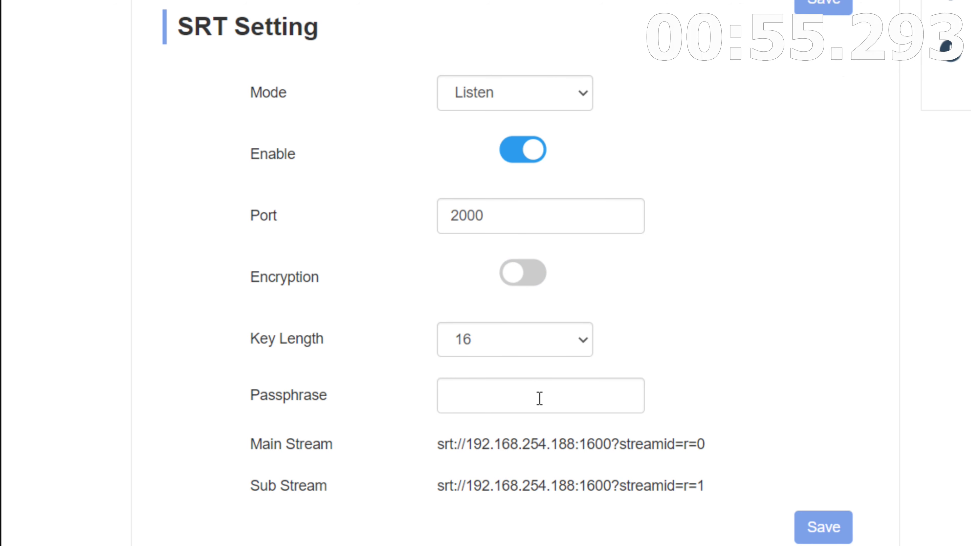
Leave the SRT key length at 16
left_click(559, 340)
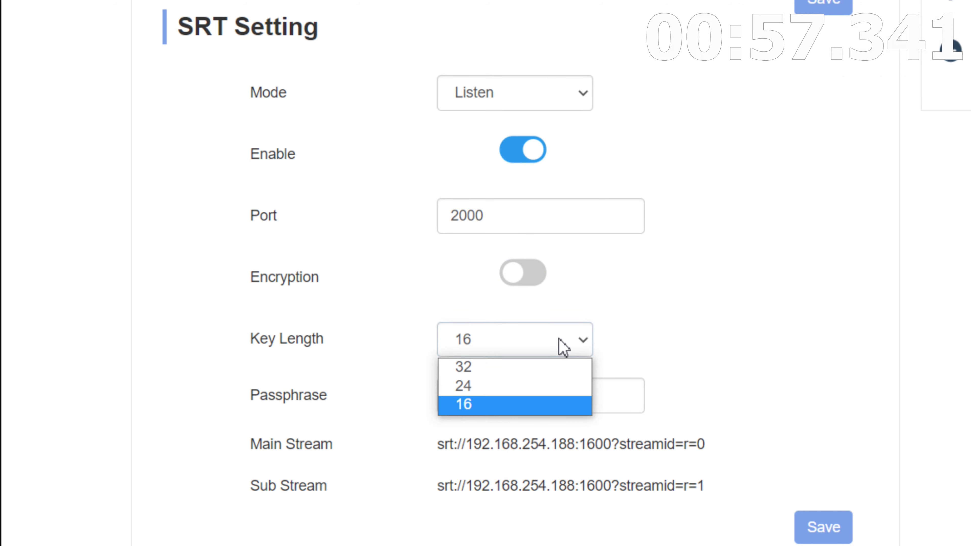
left_click(584, 340)
left_click(584, 340)
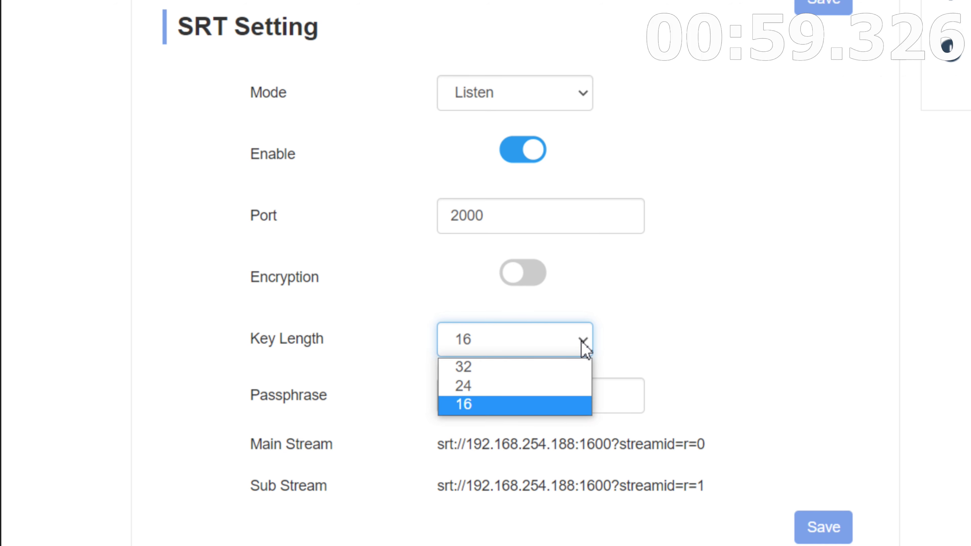
left_click(582, 342)
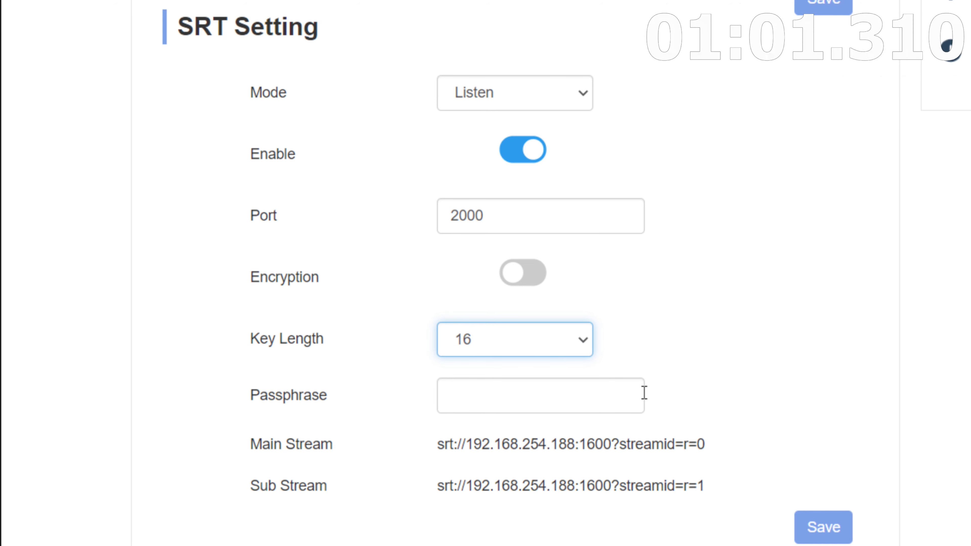
left_click(759, 339)
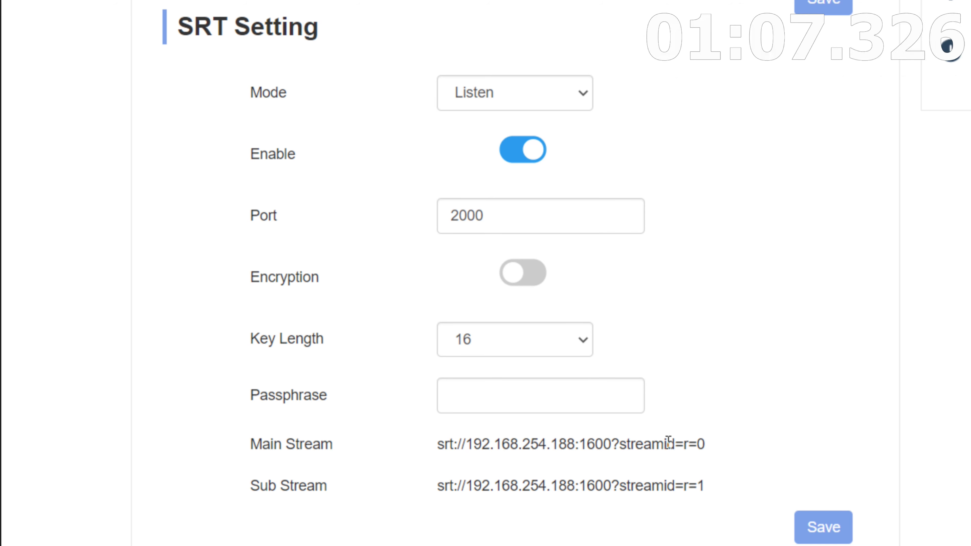
Save the SRT settings, with the Main Stream address on port 2000, and return to vMix
left_click_drag(710, 449, 337, 450)
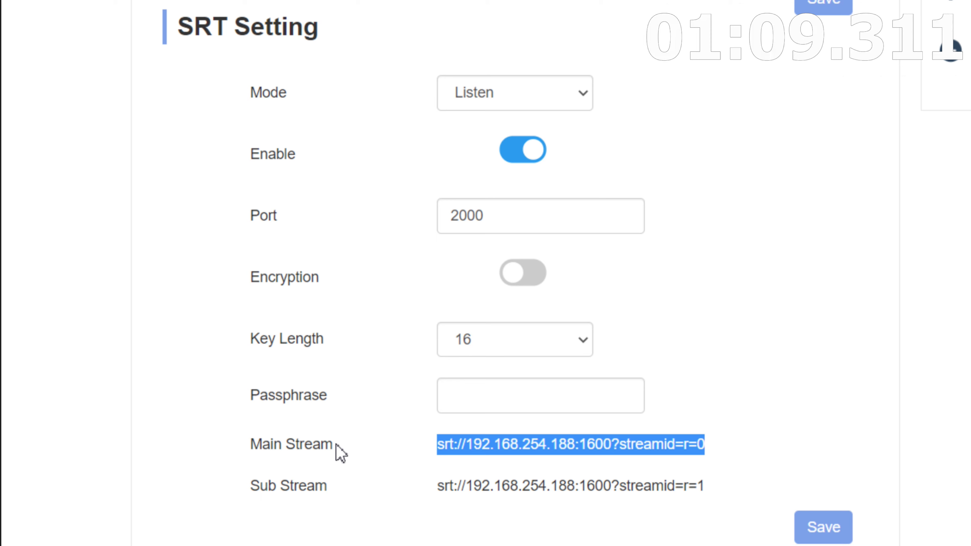
left_click(763, 422)
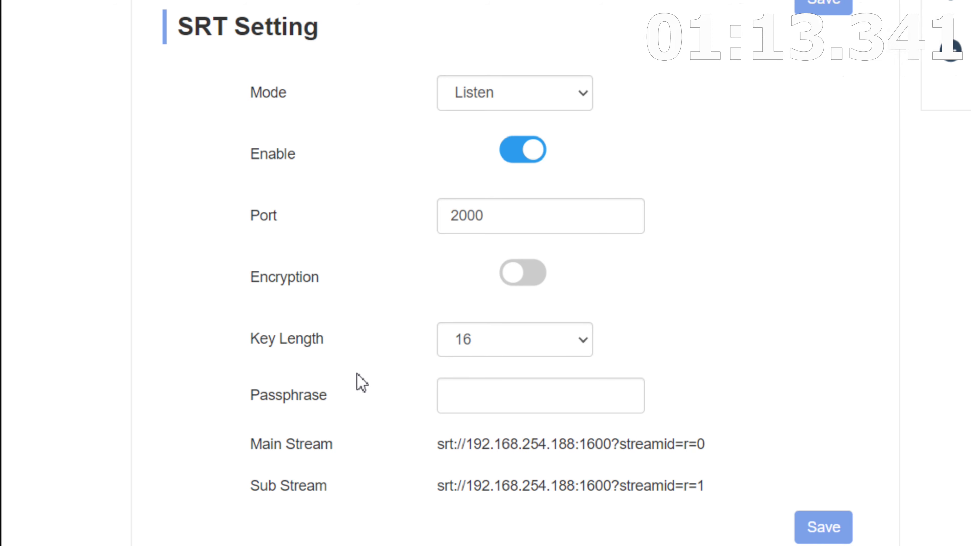
left_click(836, 531)
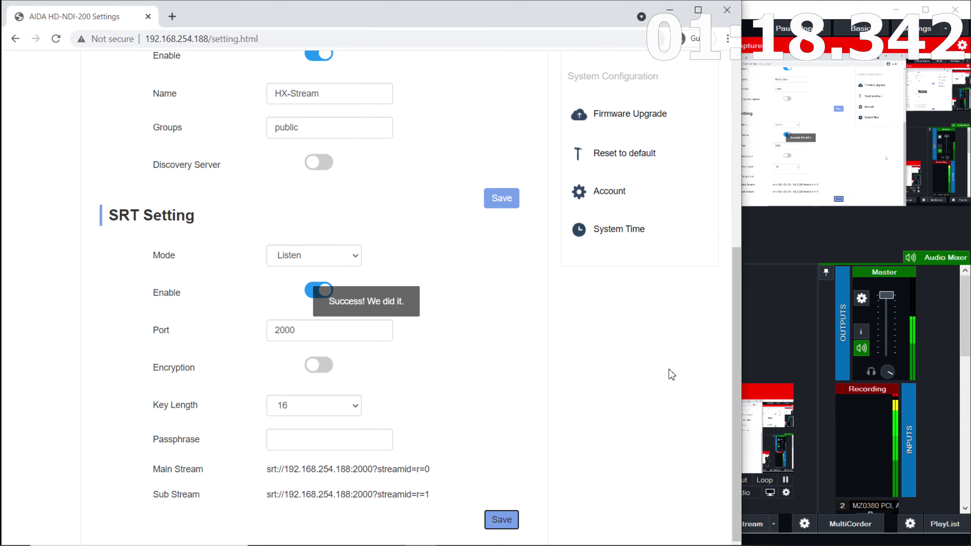
key("alt+Tab")
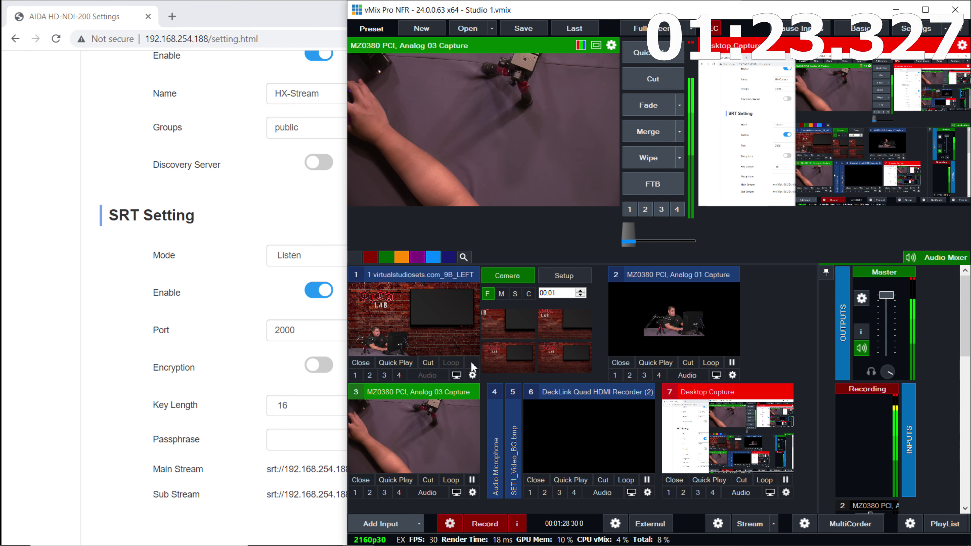
Add a new Stream / SRT input in vMix with Stream Type set to SRT (Caller)
left_click(399, 525)
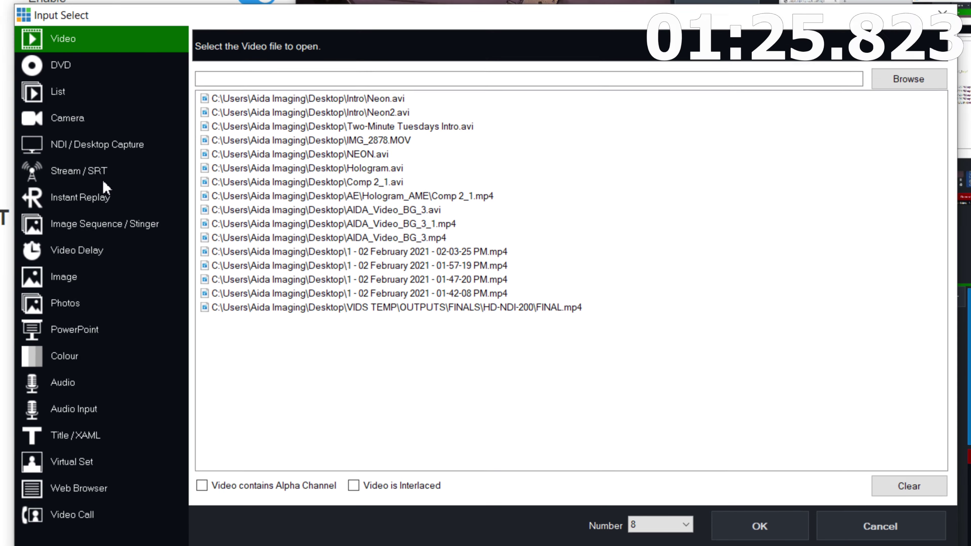
left_click(206, 184)
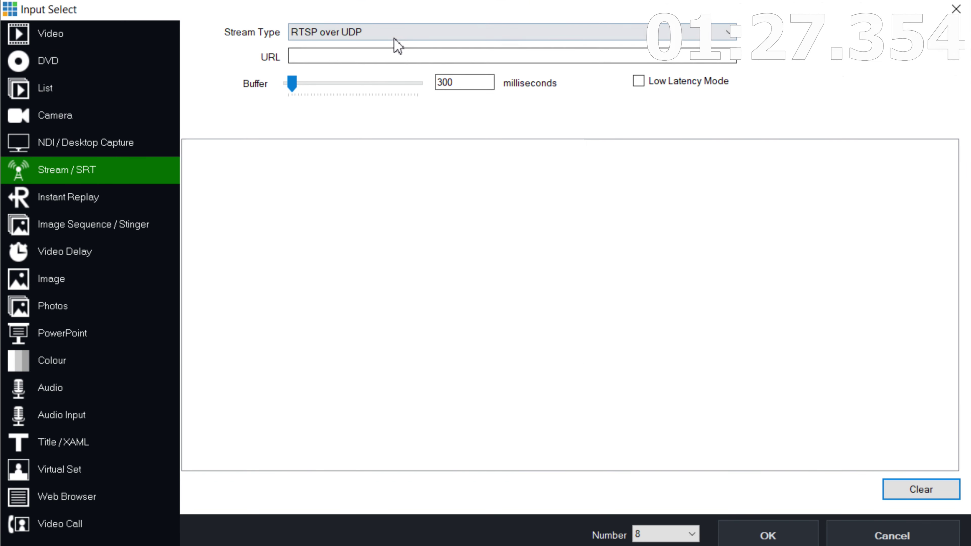
left_click(392, 35)
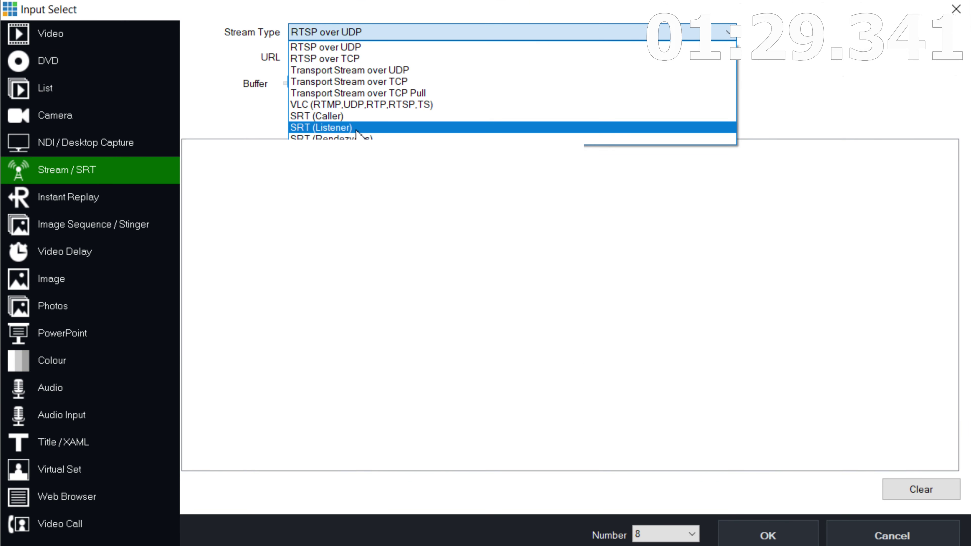
left_click(356, 117)
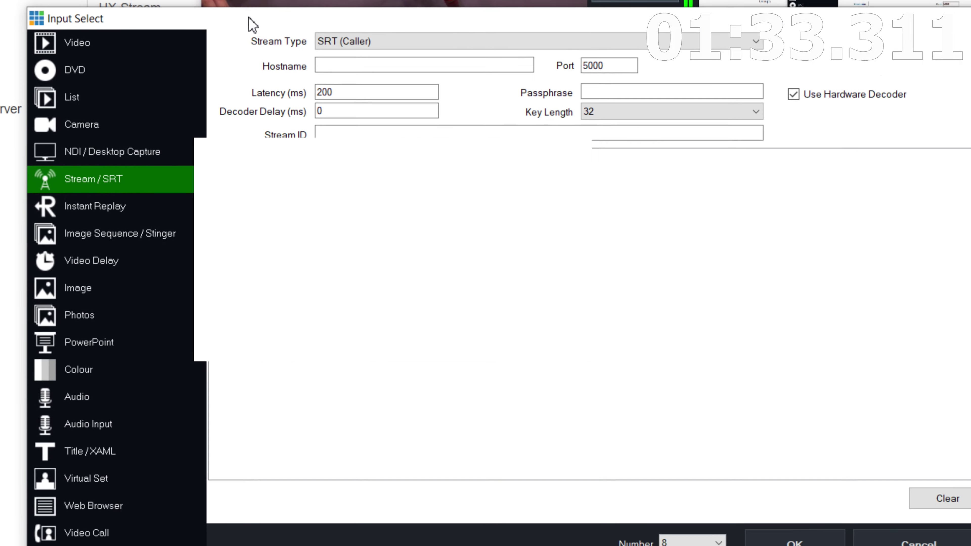
left_click(381, 50)
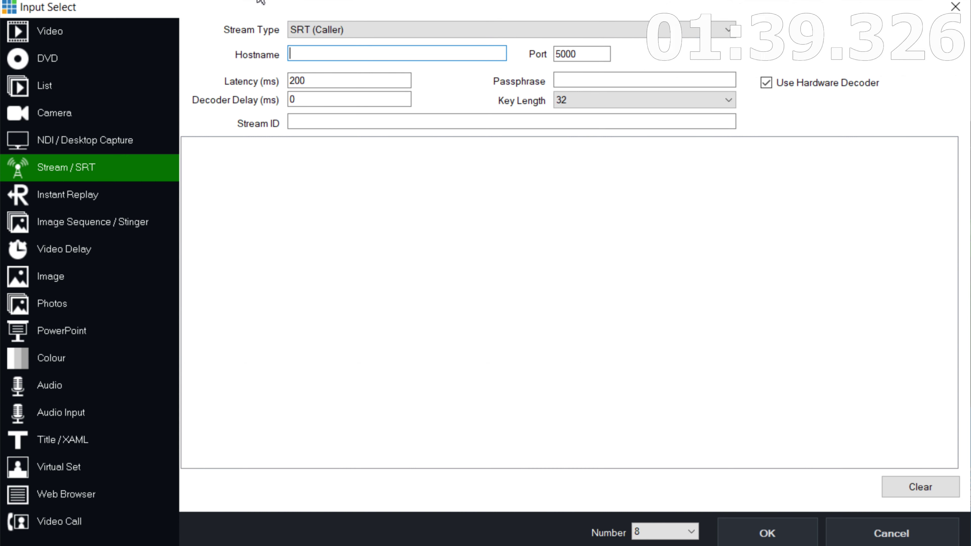
Set the SRT input's hostname to 192.168.254.188 and its port to 2000
type("192.168")
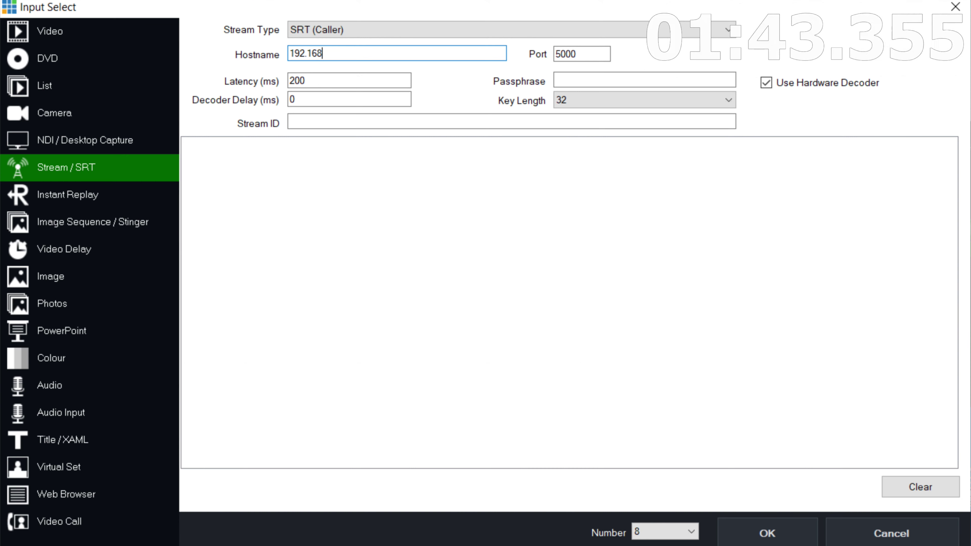
type(".")
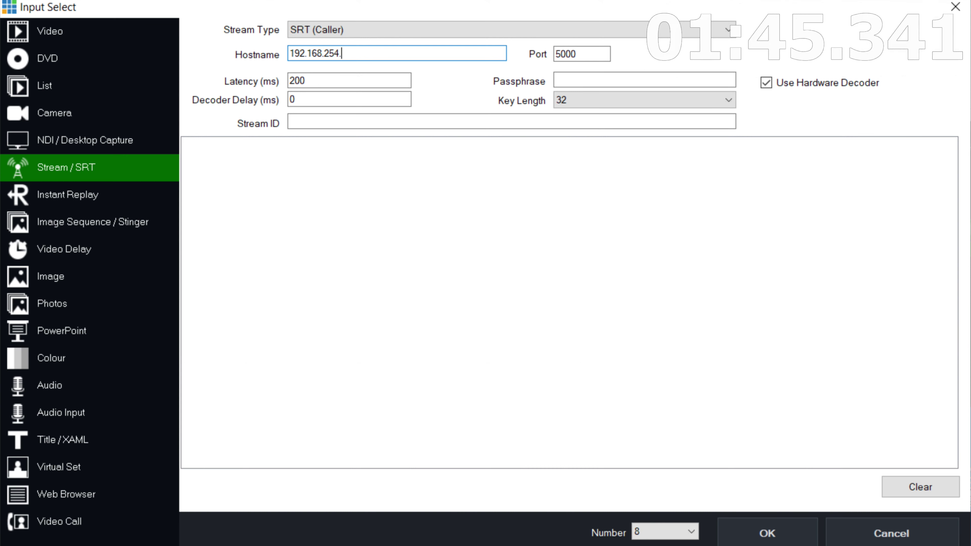
type("265.177")
key("BackSpace")
key("BackSpace")
type("8")
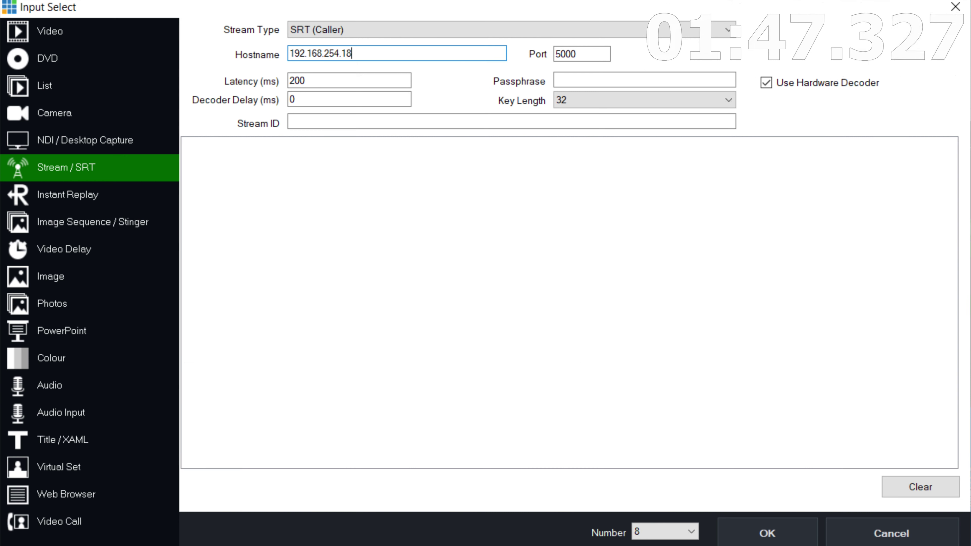
type("8")
double_click(561, 53)
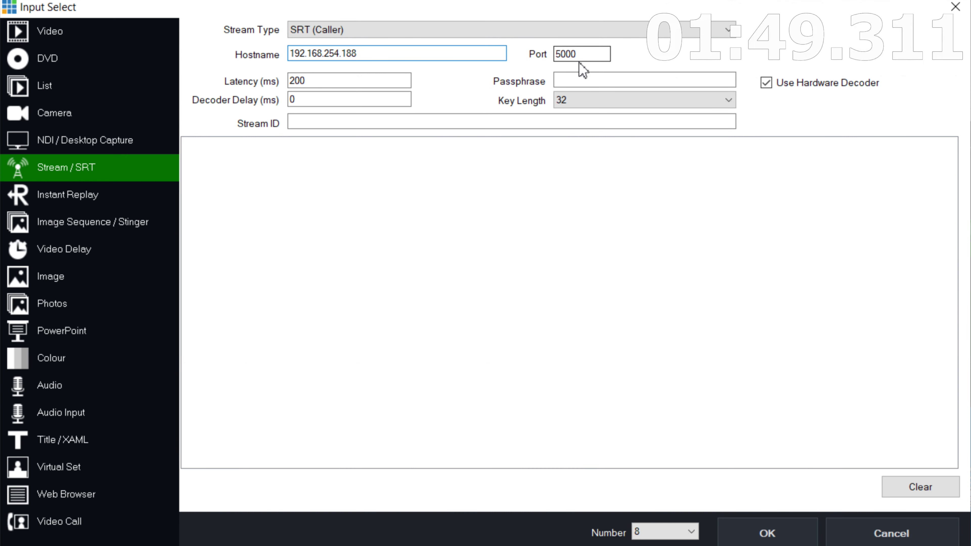
type("2000")
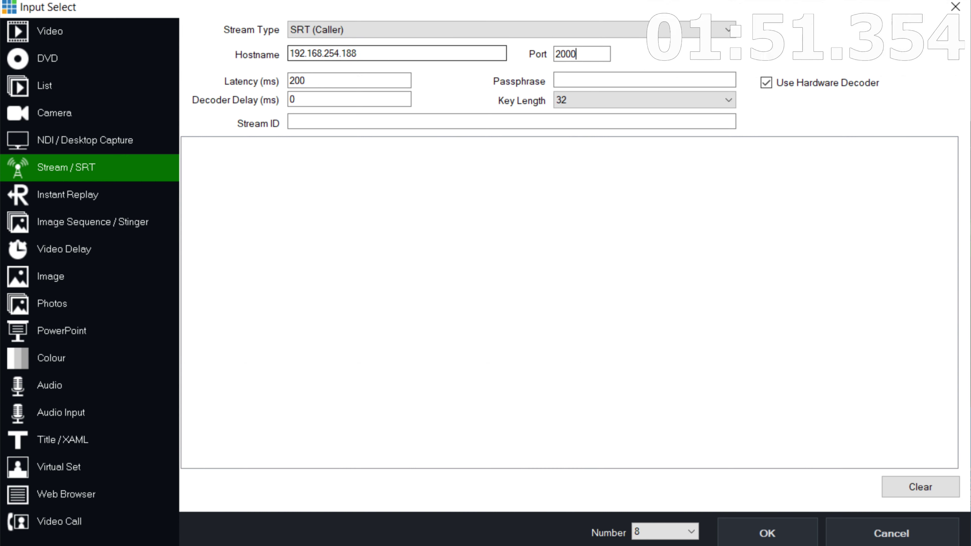
Keep latency 200, decoder delay 0, an empty passphrase and key length 32
left_click(401, 81)
left_click(386, 99)
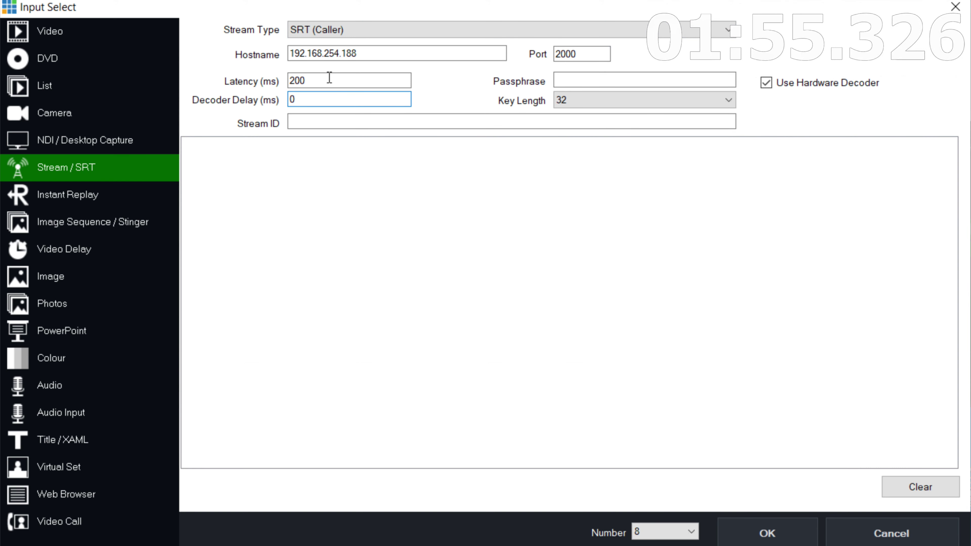
left_click(340, 78)
double_click(335, 79)
left_click(347, 80)
left_click(345, 98)
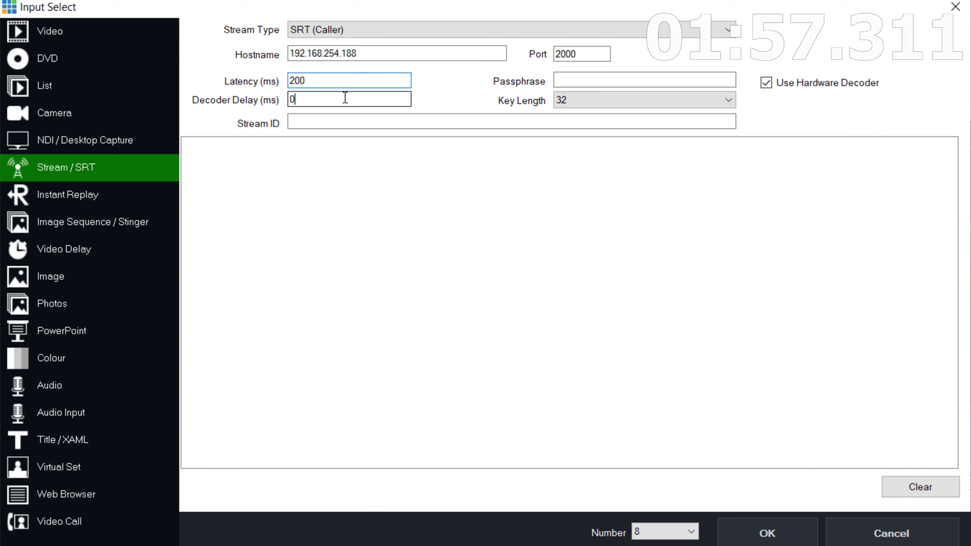
double_click(367, 95)
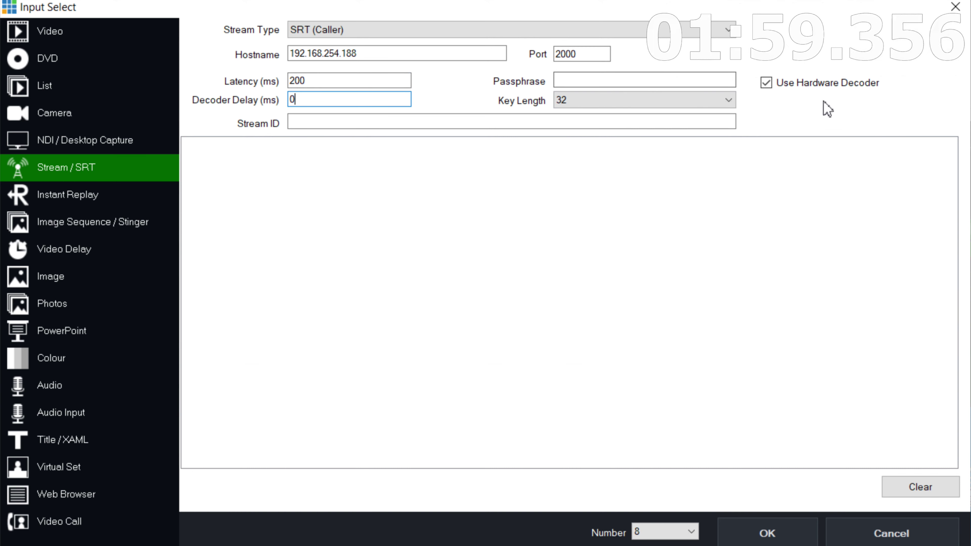
left_click(597, 80)
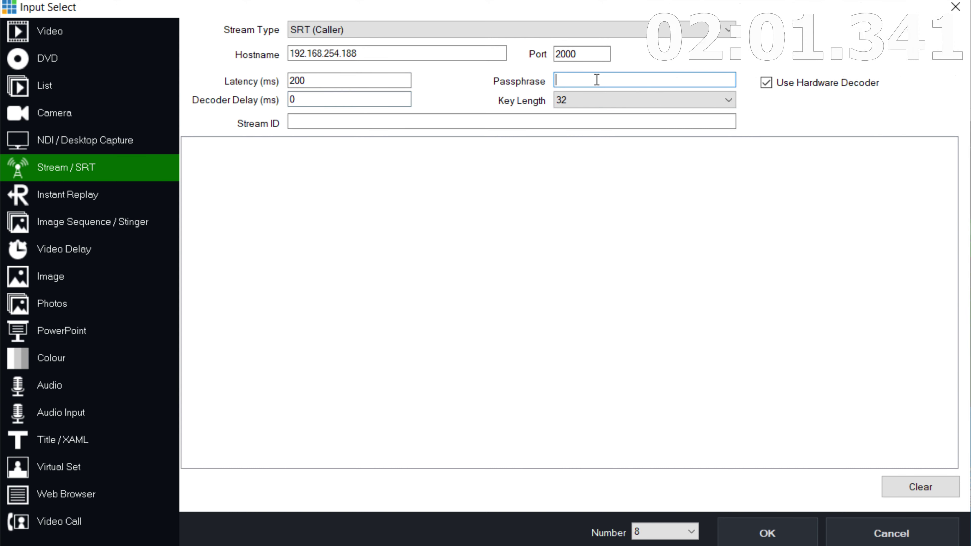
left_click(640, 102)
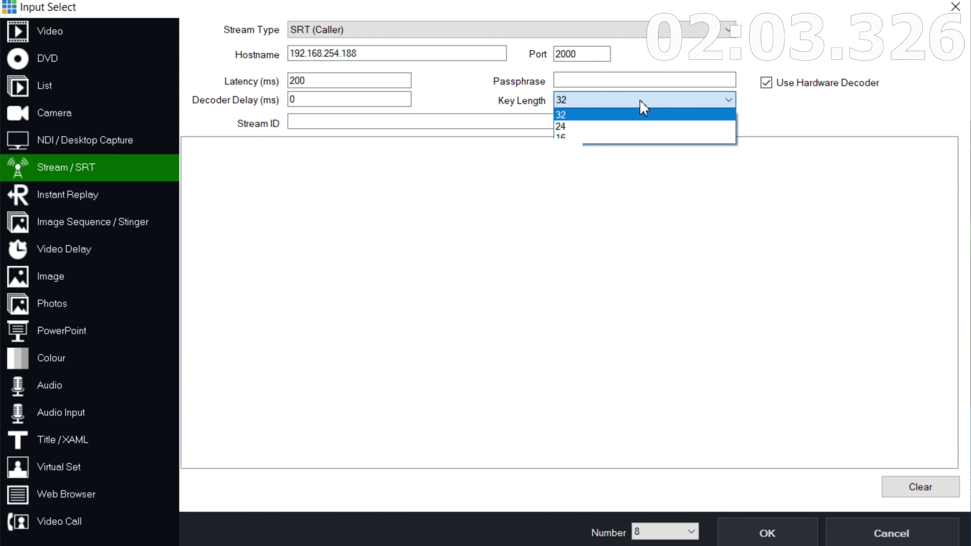
left_click(640, 101)
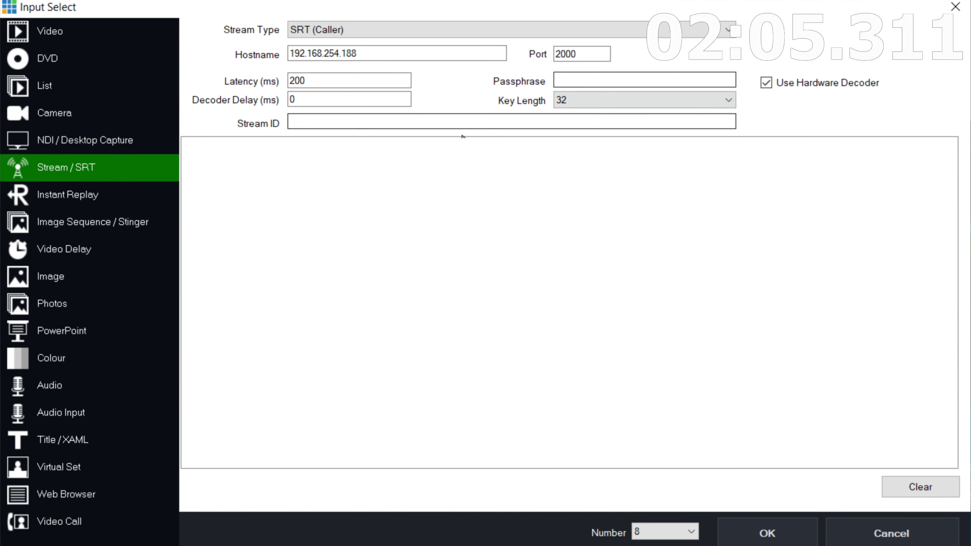
Copy the stream id r=0 from the device's Main Stream URL into vMix's Stream ID field
left_click_drag(335, 15, 526, 0)
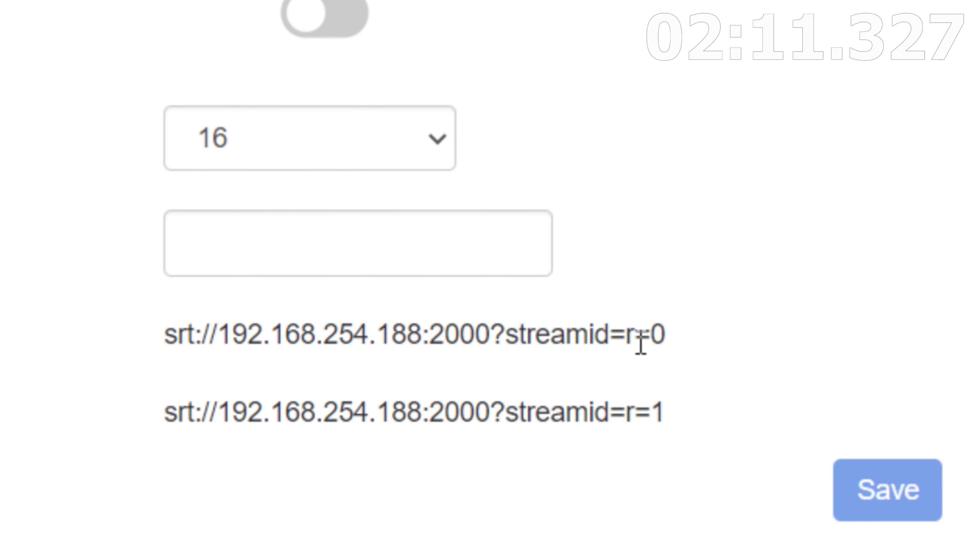
left_click_drag(626, 337, 668, 333)
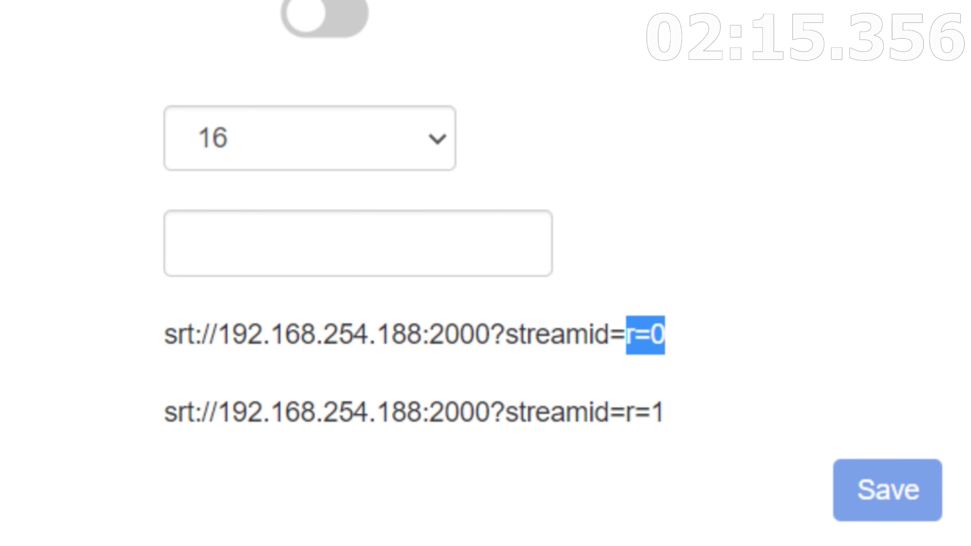
key("alt+Tab")
left_click(550, 143)
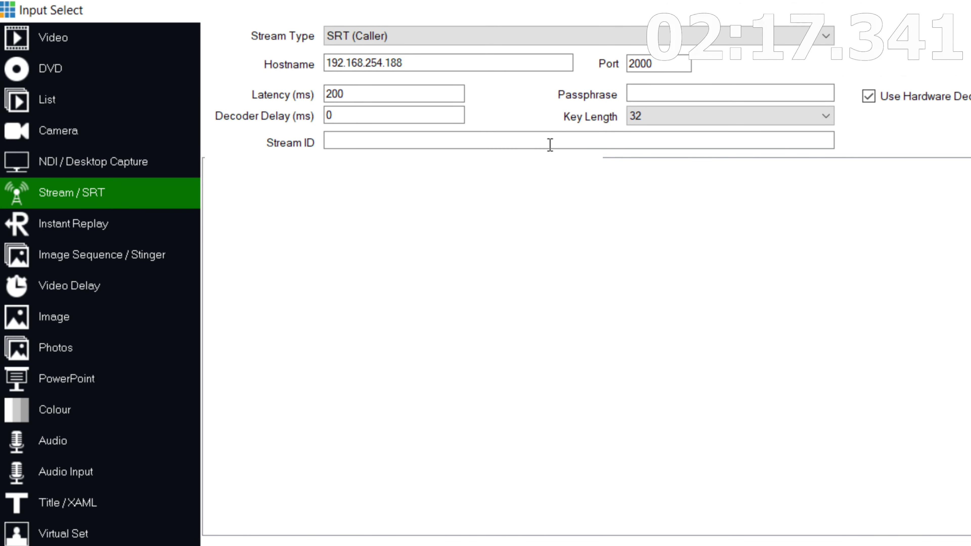
type("r")
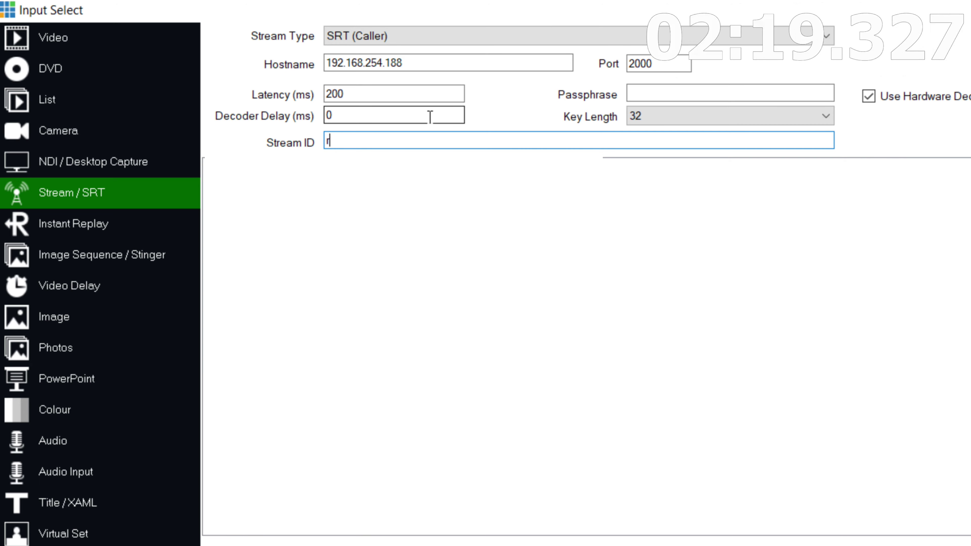
type("=0")
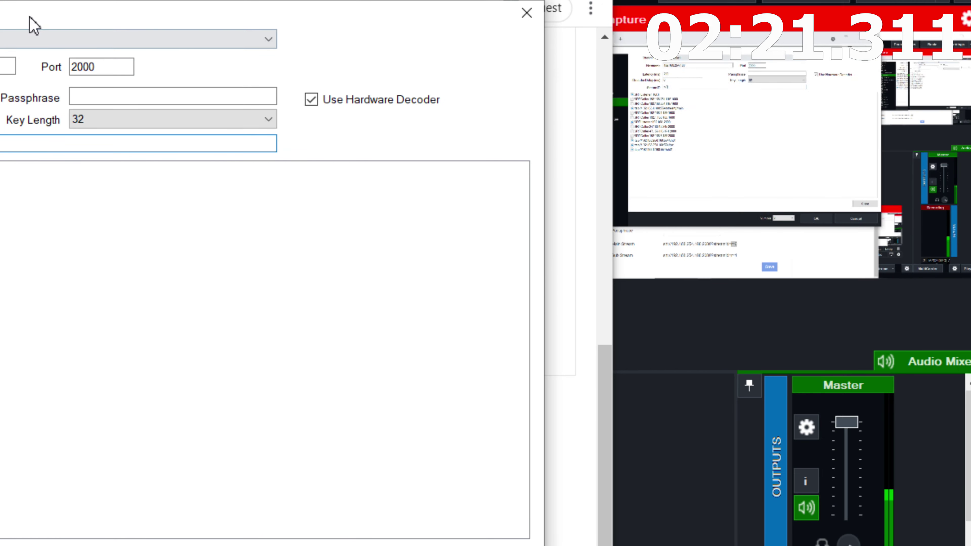
Create the SRT input and send input 8 (SRT 192.168.254.188 2000) to Preview
key("Return")
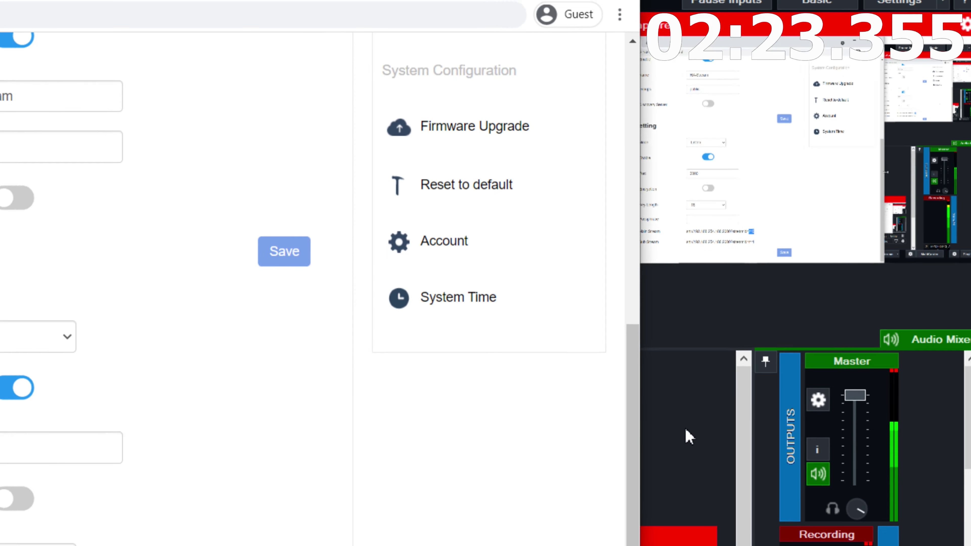
left_click(688, 436)
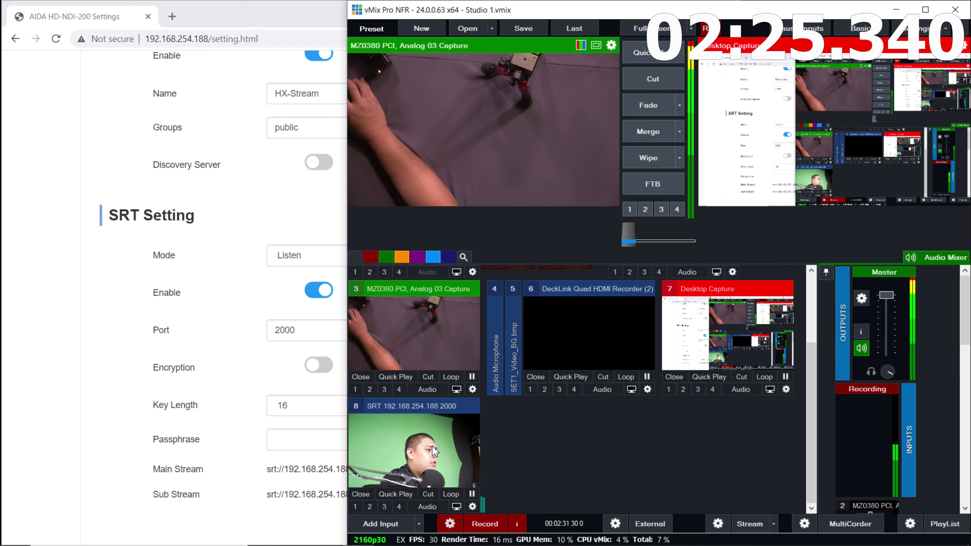
left_click(434, 451)
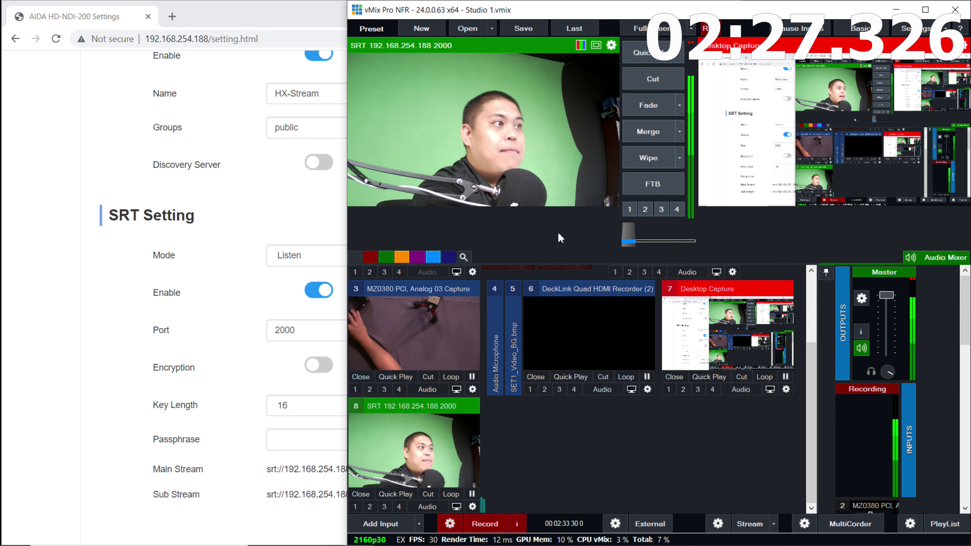